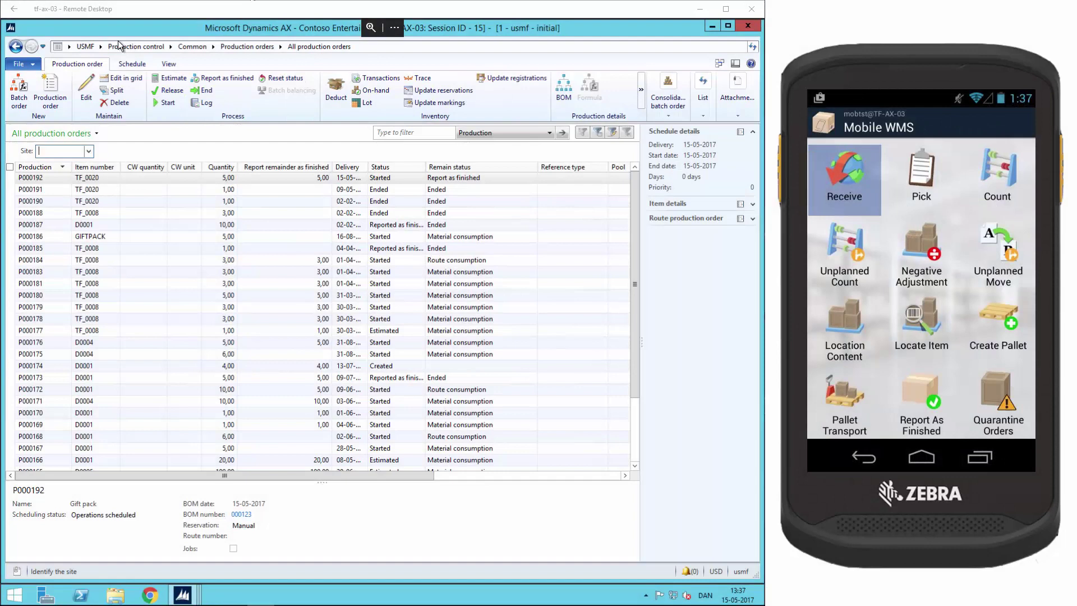
Step: Review production order P000192 for Gift pack, started with 5,00 left to report as finished
{"action": "left_click", "coordinate": [100, 46]}
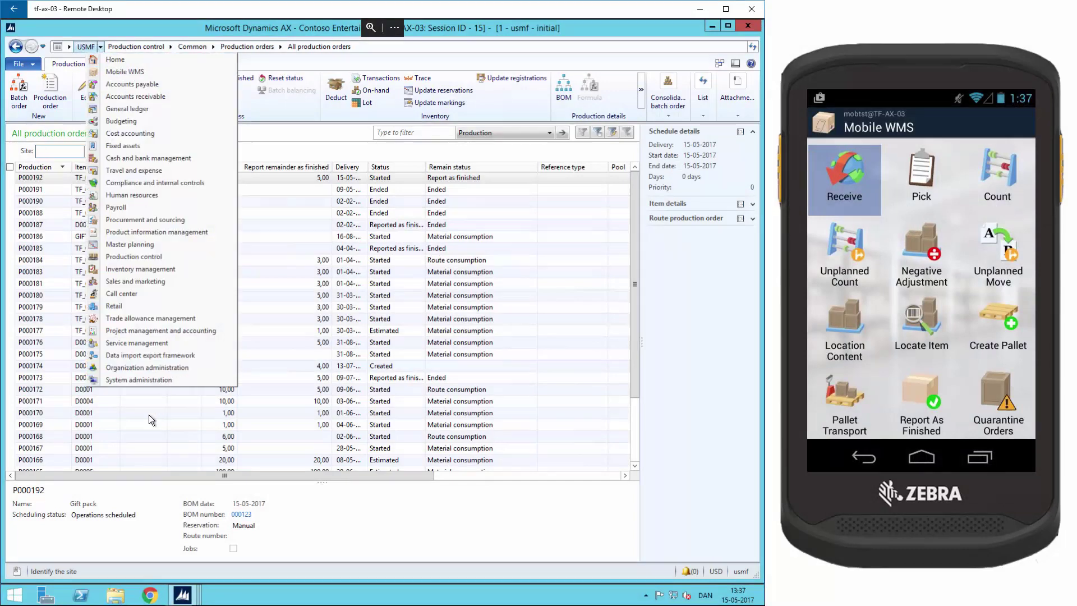
Step: In Mobile WMS parameters, tick Show production input for warehouse 22 under Warehouse setup
{"action": "left_click", "coordinate": [124, 73]}
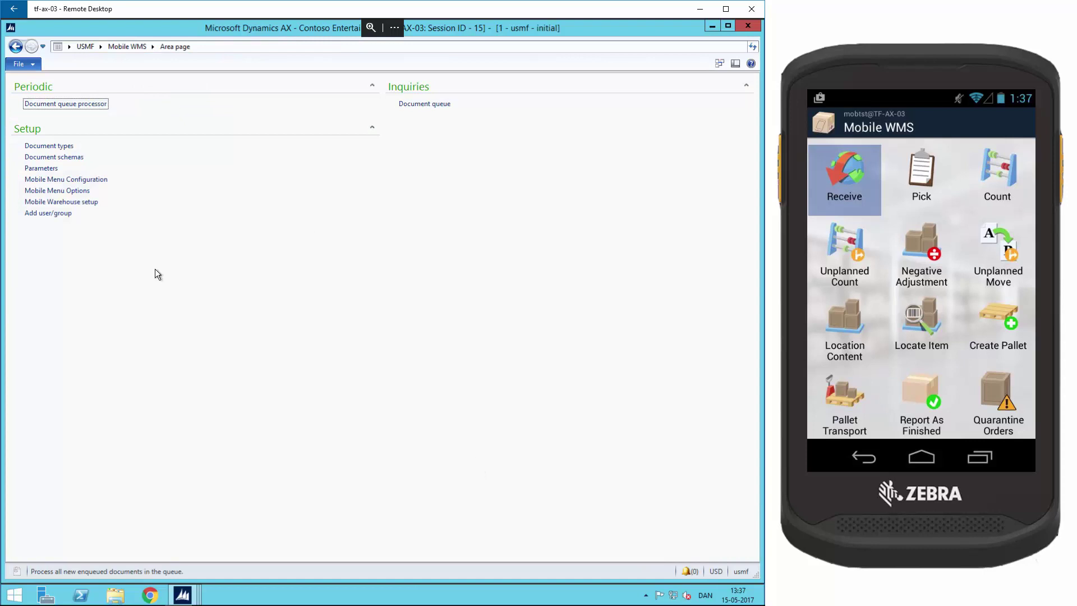
{"action": "left_click", "coordinate": [39, 169]}
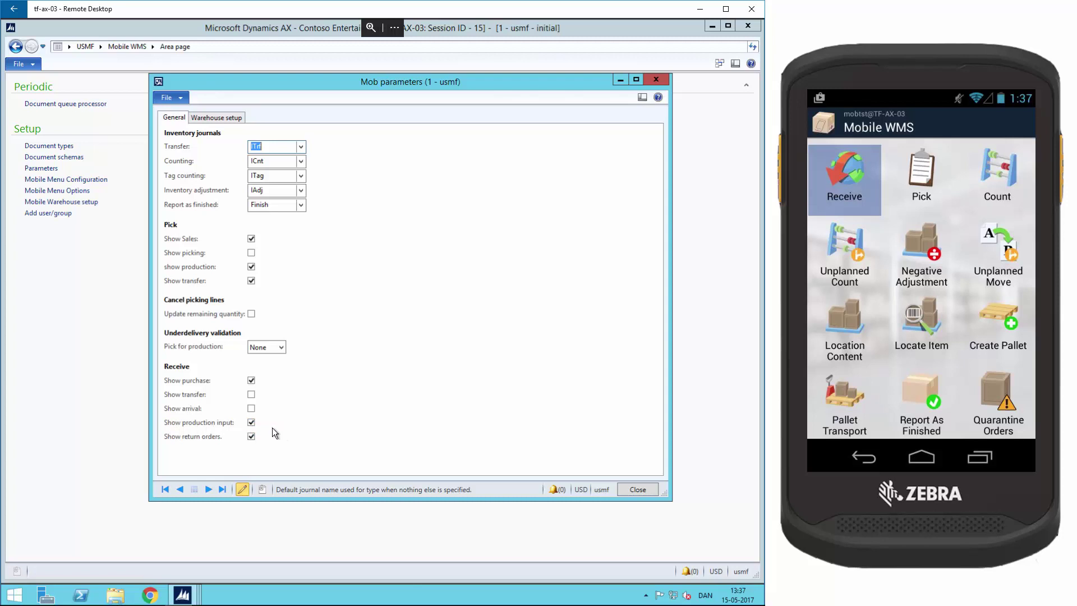
{"action": "left_click", "coordinate": [227, 119]}
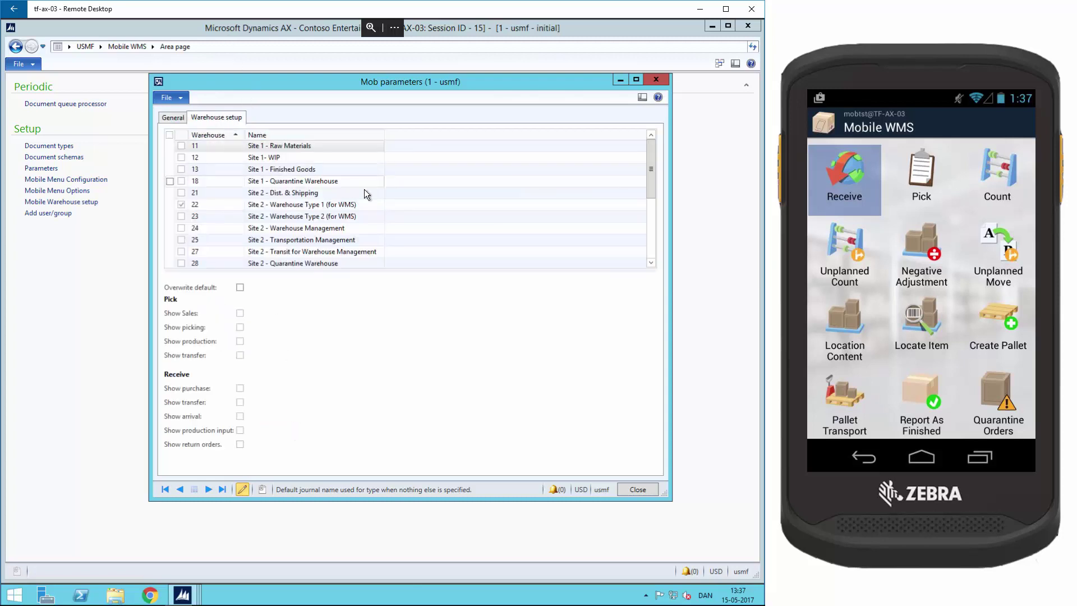
{"action": "left_click", "coordinate": [214, 207]}
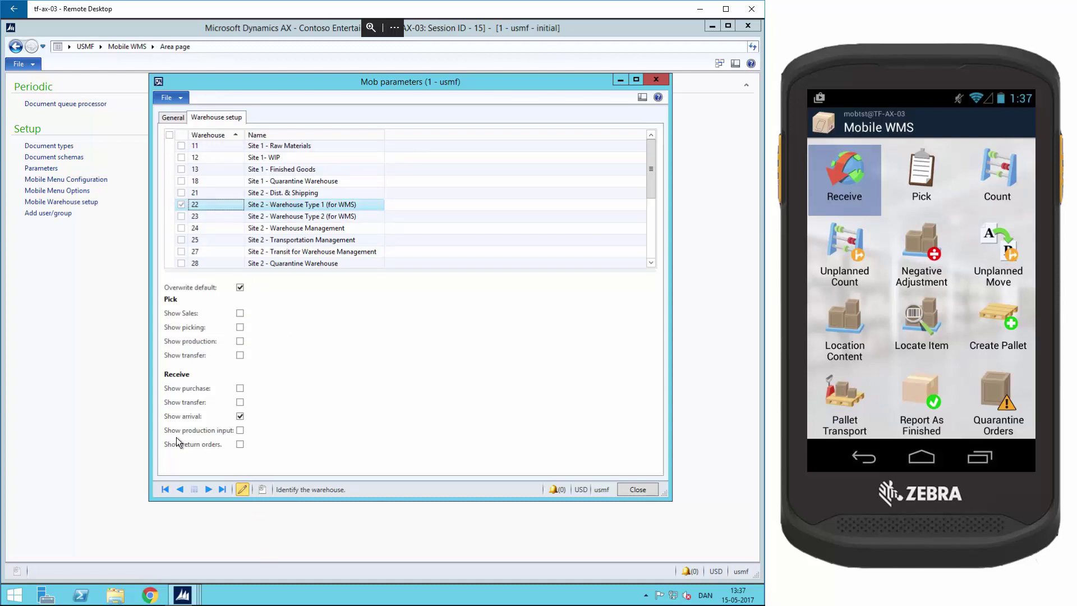
{"action": "left_click", "coordinate": [236, 431]}
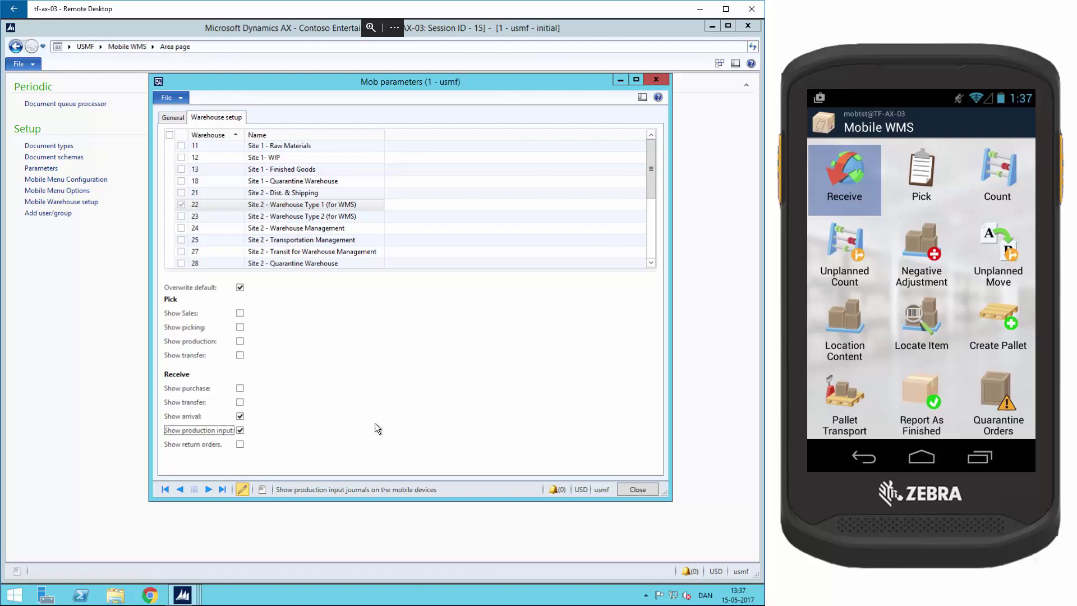
{"action": "left_click", "coordinate": [176, 118]}
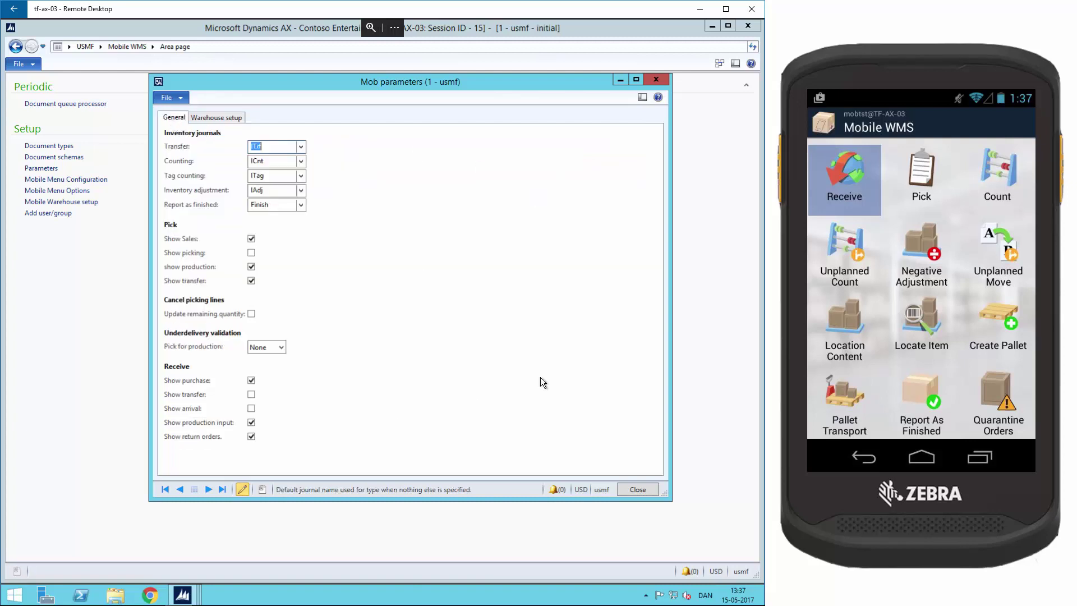
Step: Close the Mobile WMS parameters and select P000192 in All production orders
{"action": "left_click", "coordinate": [638, 490]}
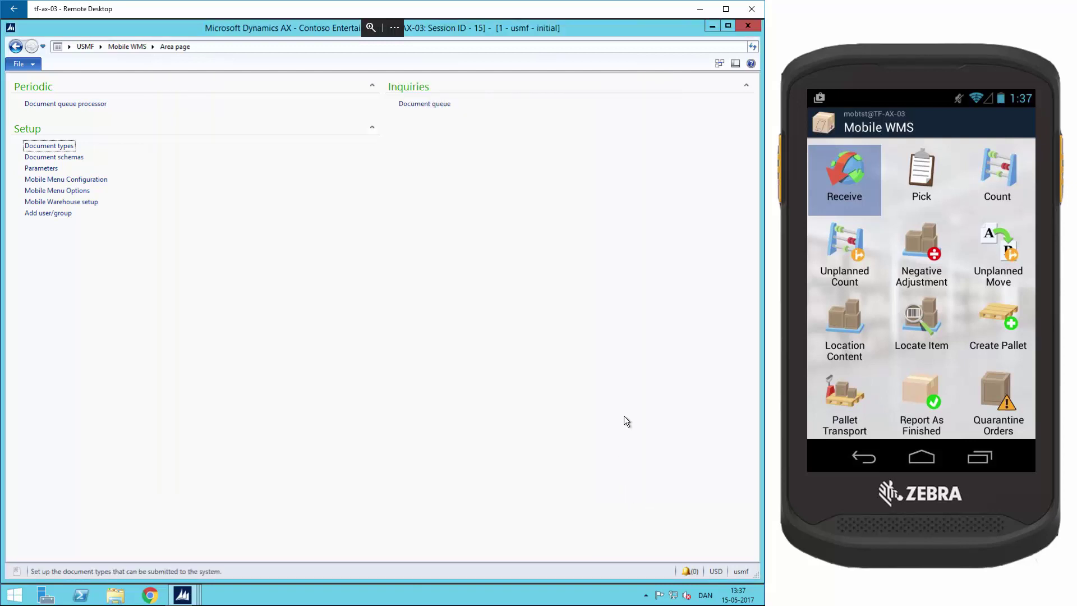
{"action": "left_click", "coordinate": [102, 46]}
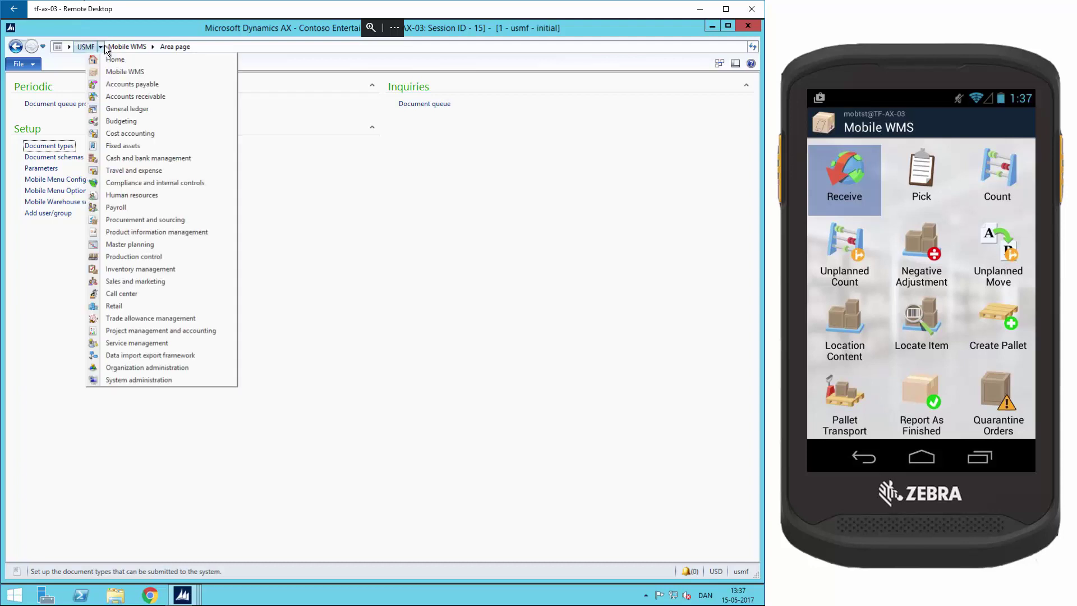
{"action": "left_click", "coordinate": [153, 259]}
{"action": "left_click", "coordinate": [62, 115]}
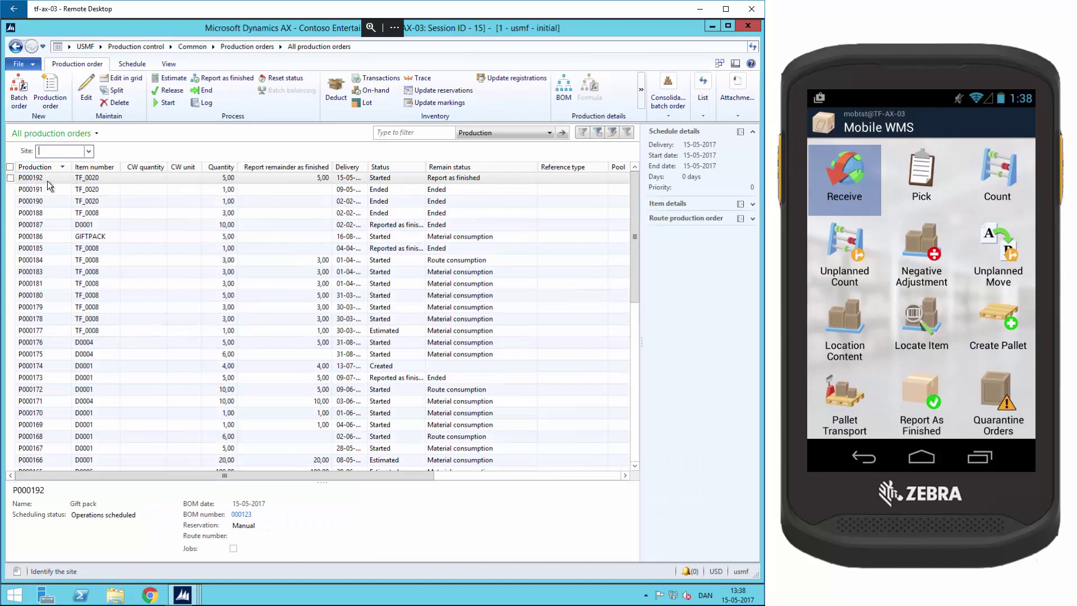
{"action": "left_click", "coordinate": [47, 180]}
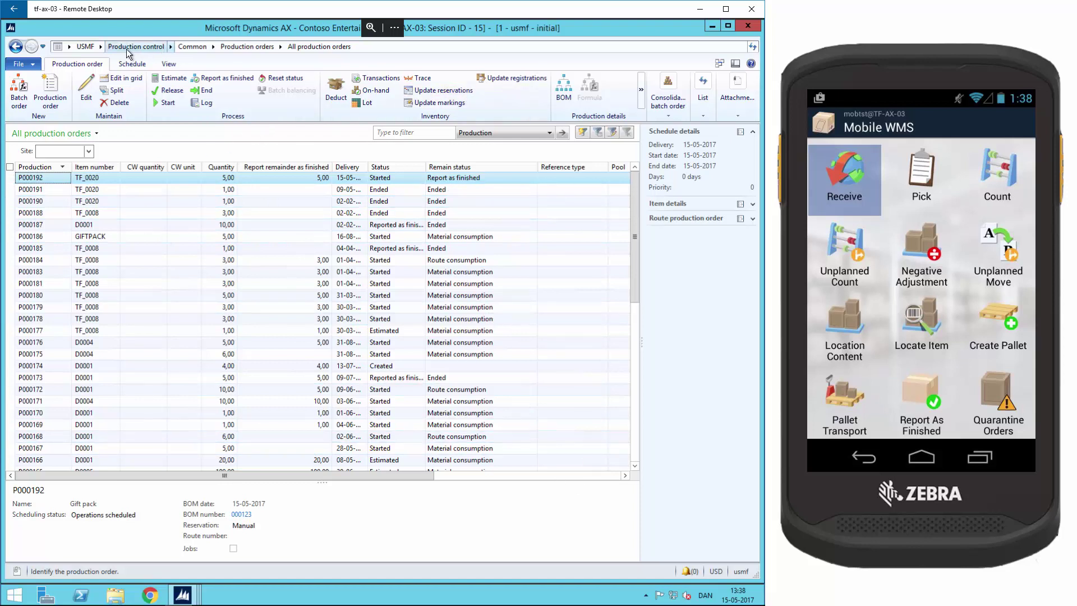
Step: Create a new production input journal with the WProd journal name
{"action": "left_click", "coordinate": [102, 48]}
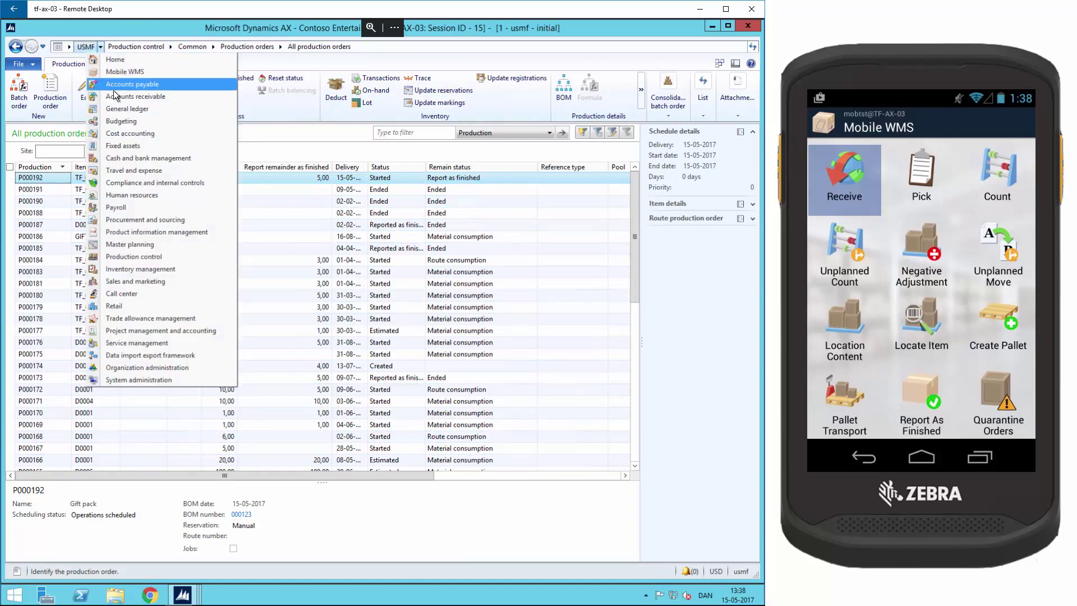
{"action": "left_click", "coordinate": [157, 273]}
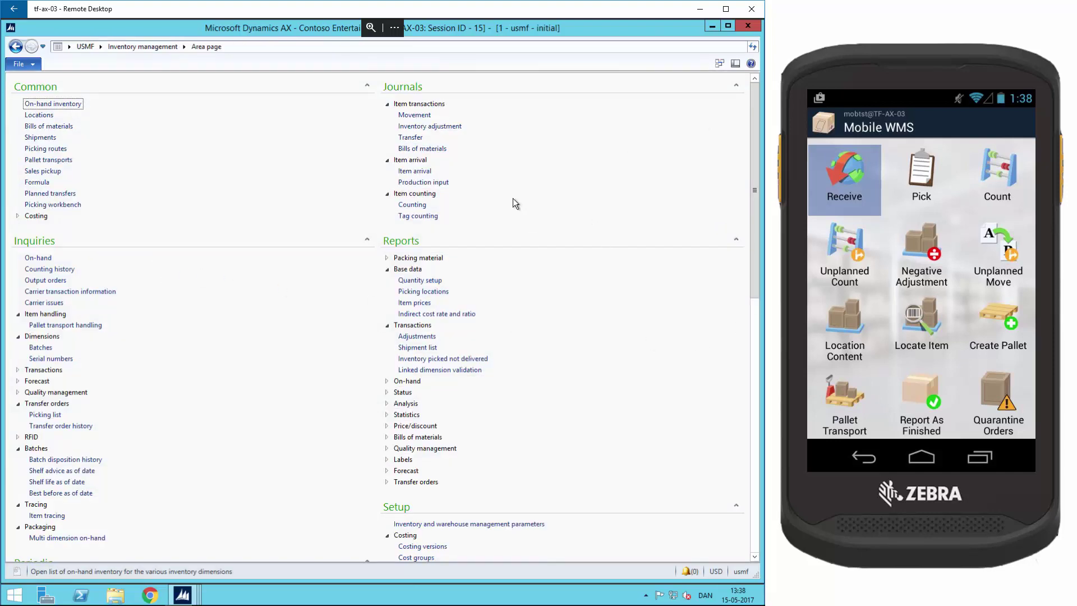
{"action": "left_click", "coordinate": [419, 183]}
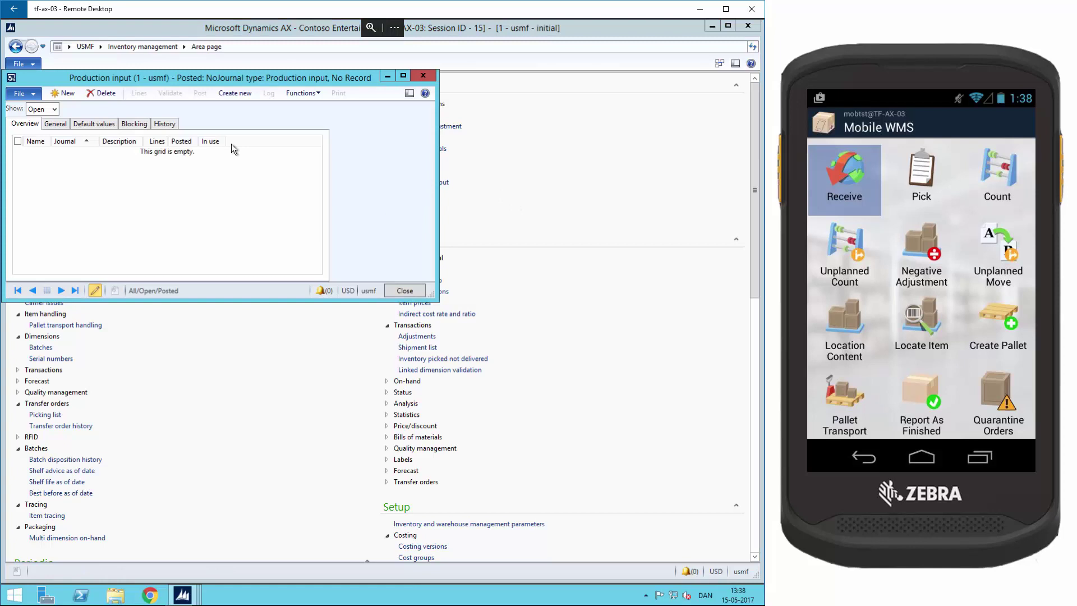
{"action": "left_click", "coordinate": [64, 91]}
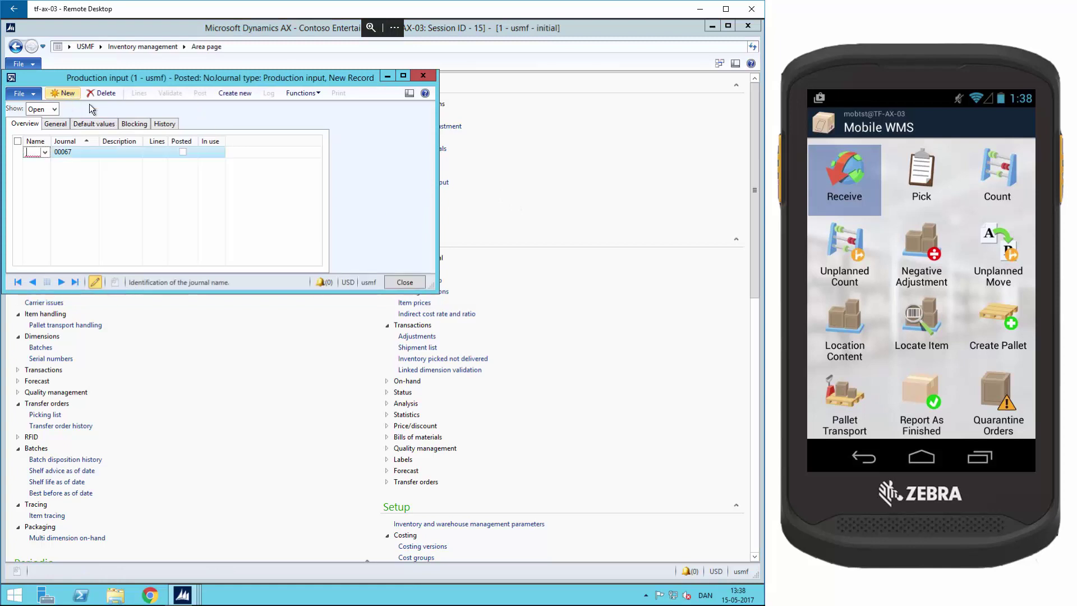
{"action": "left_click", "coordinate": [45, 152]}
{"action": "left_click", "coordinate": [33, 177]}
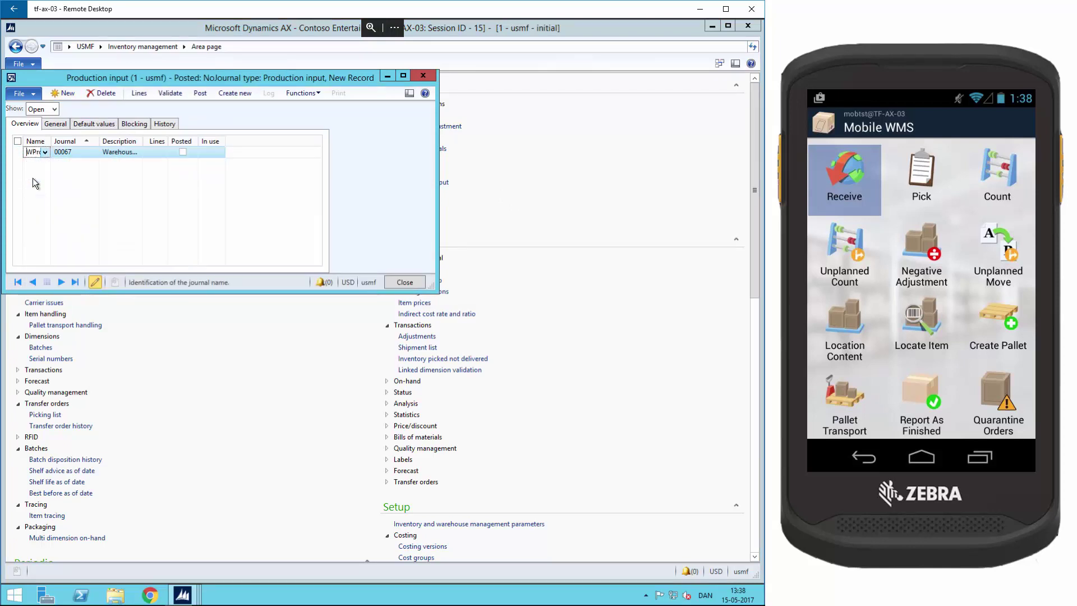
Step: Set the journal's default production order to P000192 and site to 2
{"action": "left_click", "coordinate": [86, 124]}
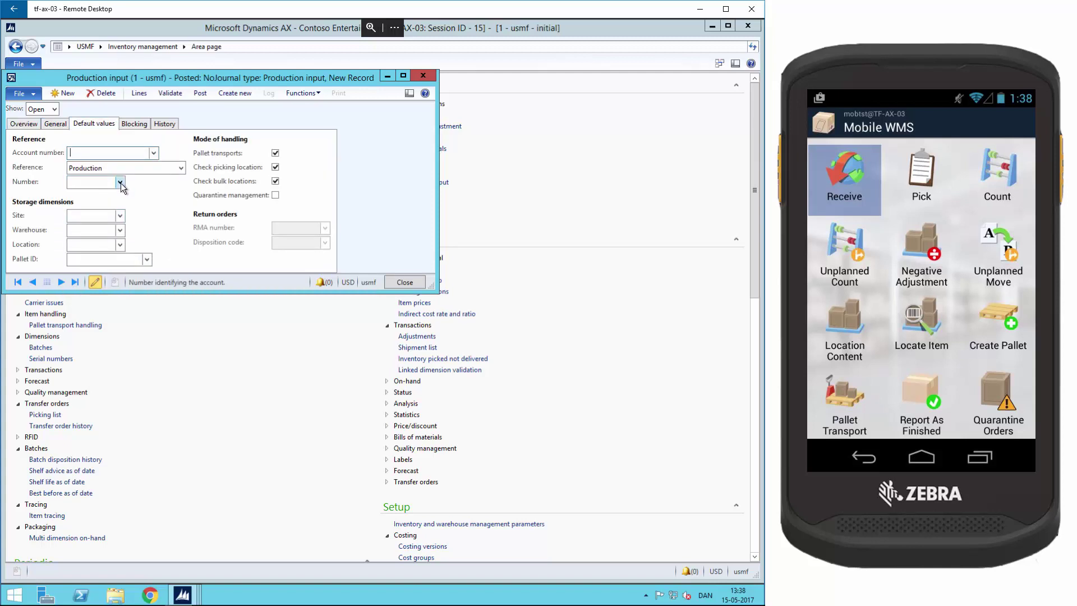
{"action": "left_click", "coordinate": [120, 182]}
{"action": "scroll", "coordinate": [157, 274], "scroll_direction": "down", "scroll_amount": 1}
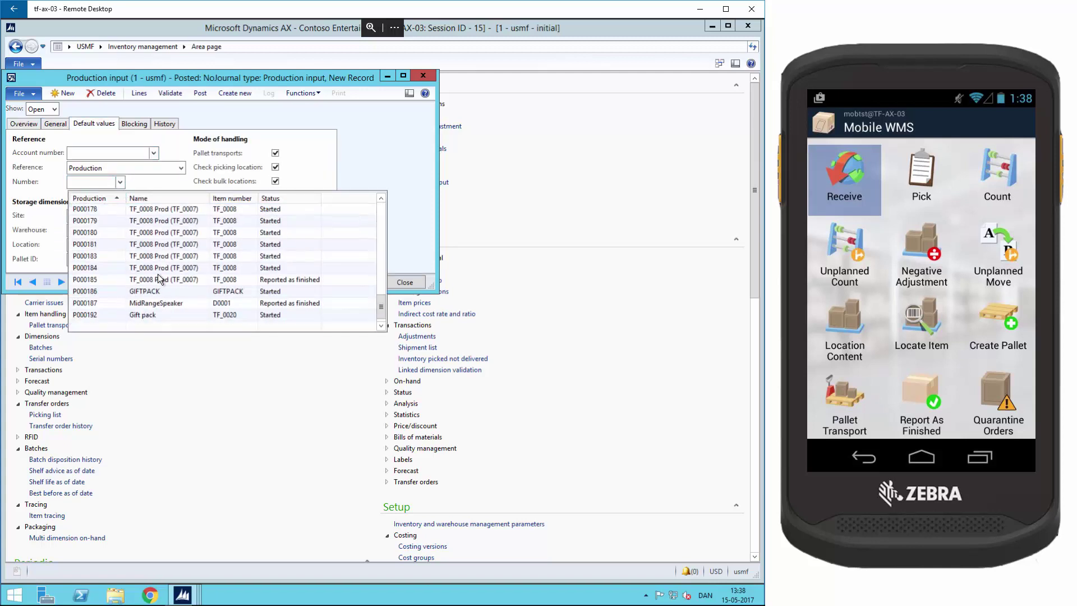
{"action": "left_click", "coordinate": [99, 315]}
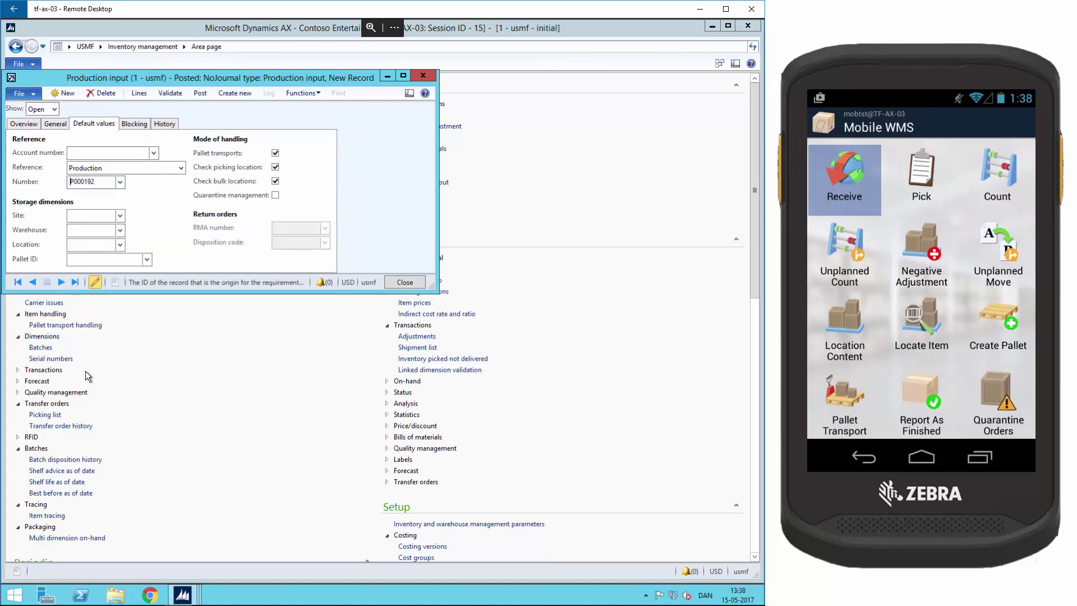
{"action": "left_click", "coordinate": [103, 215]}
{"action": "type", "text": "2"}
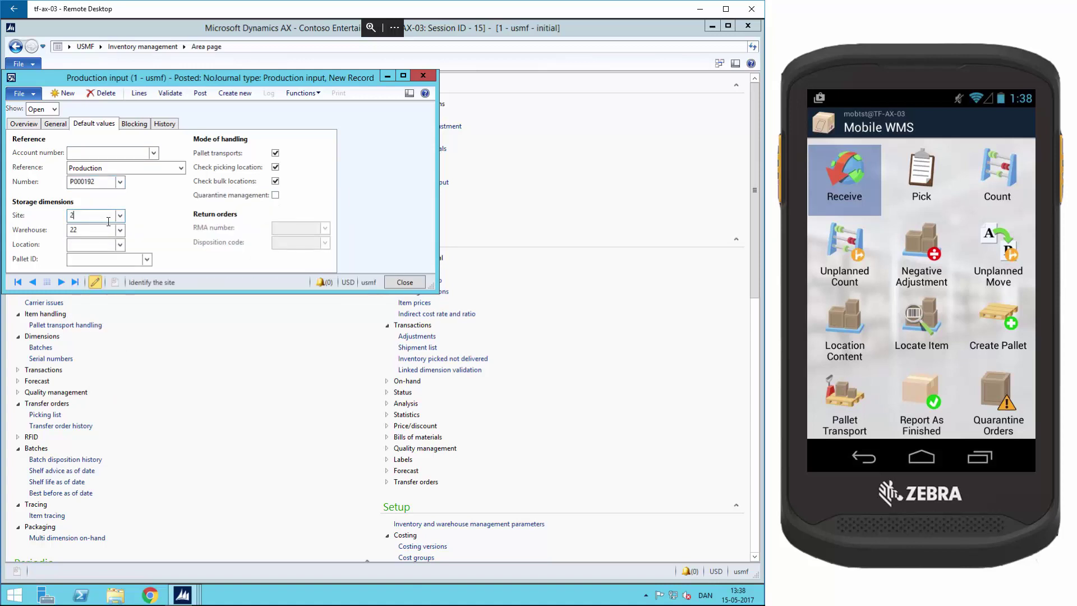
{"action": "mouse_move", "coordinate": [94, 231]}
Step: Create journal lines with initialized quantity, giving one 5,00 line for P000192 in warehouse 22
{"action": "left_click", "coordinate": [298, 94]}
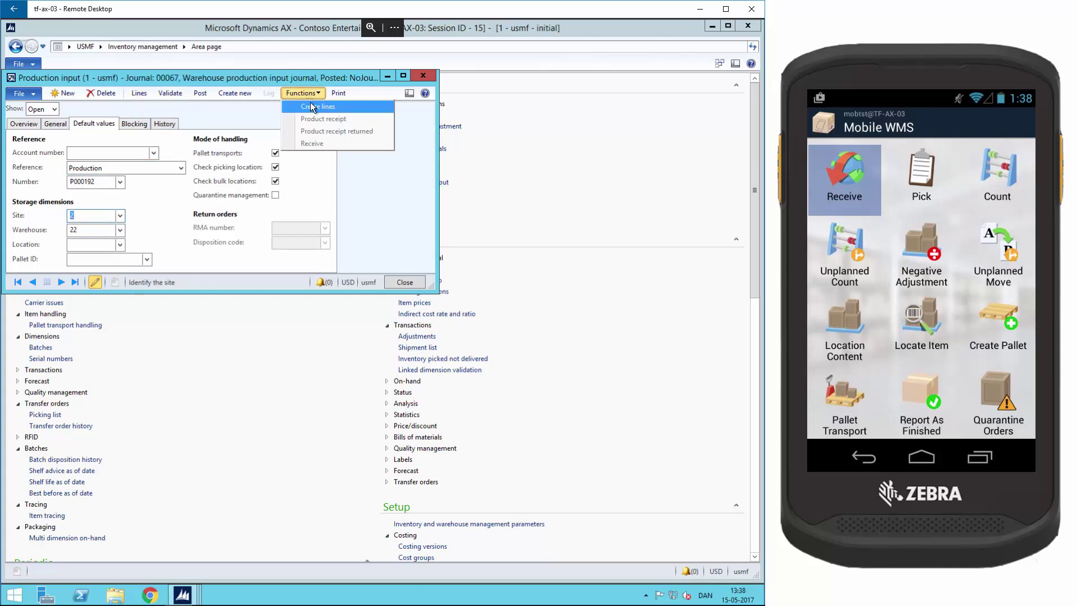
{"action": "left_click", "coordinate": [311, 106]}
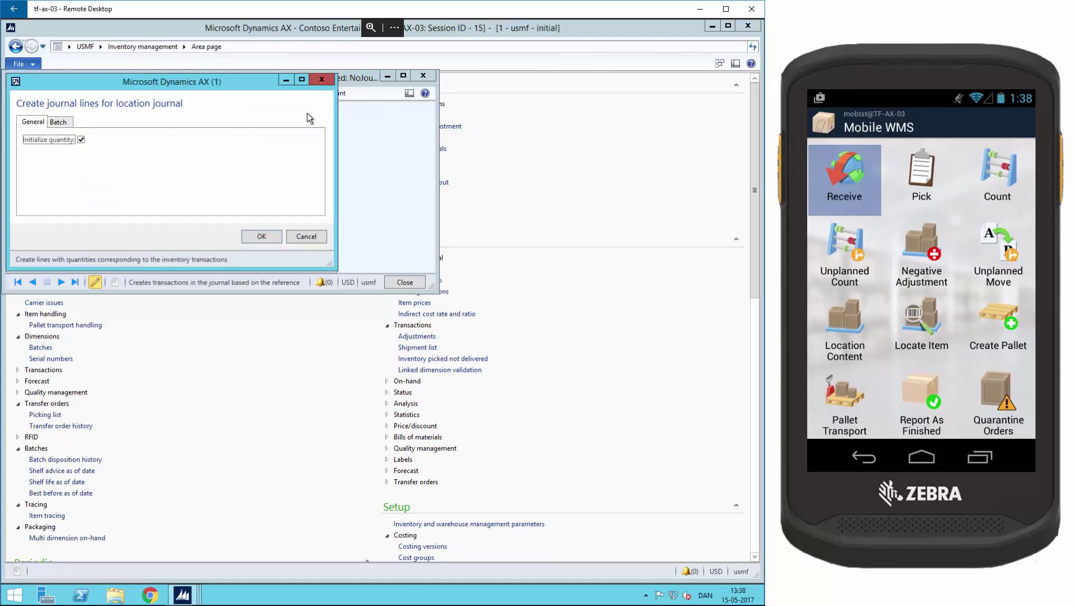
{"action": "left_click", "coordinate": [255, 238]}
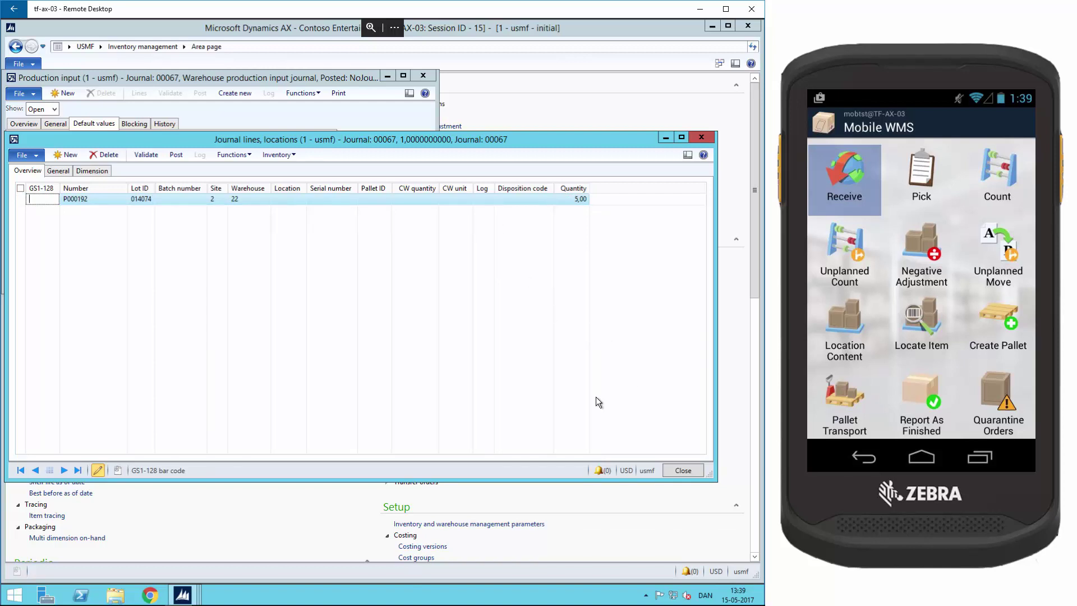
{"action": "left_click", "coordinate": [685, 469]}
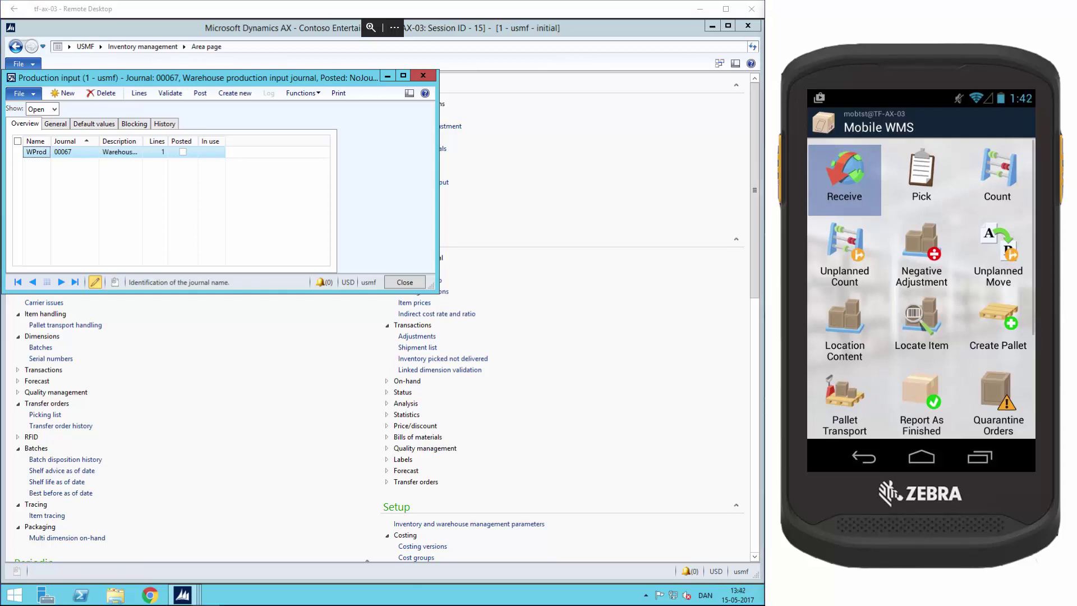
Step: Receive quantity 5 of Gift pack on line TF_0020 of order P000192
{"action": "left_click", "coordinate": [845, 176]}
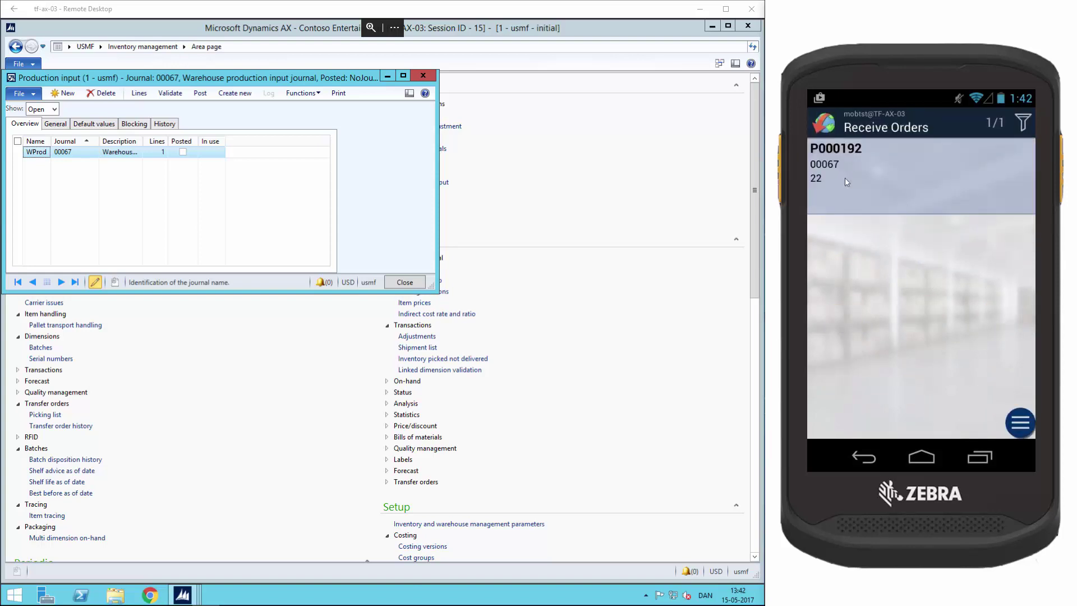
{"action": "left_click", "coordinate": [880, 184]}
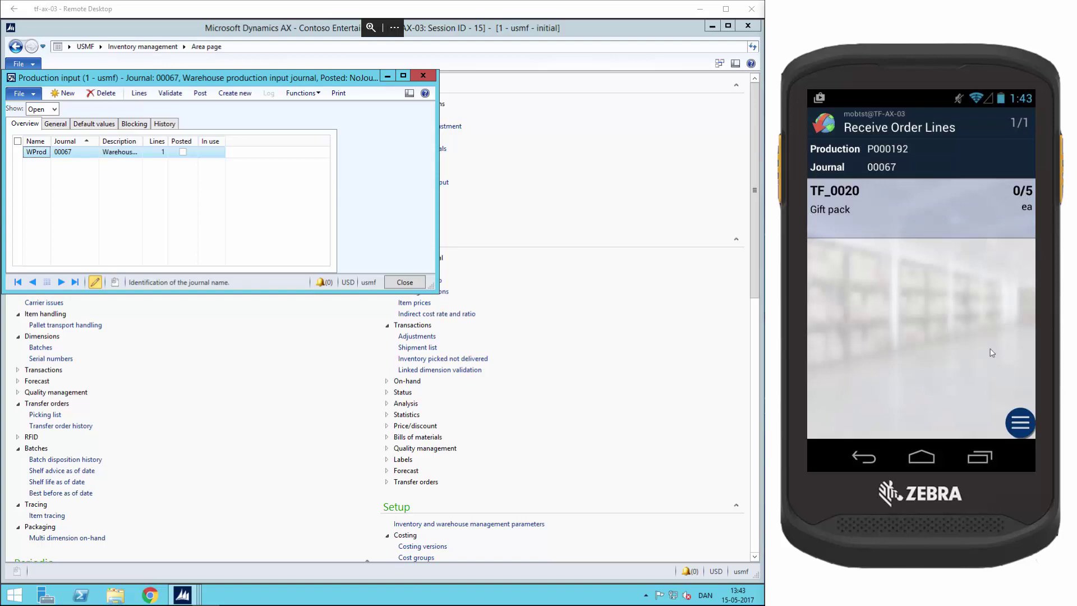
{"action": "left_click", "coordinate": [890, 217]}
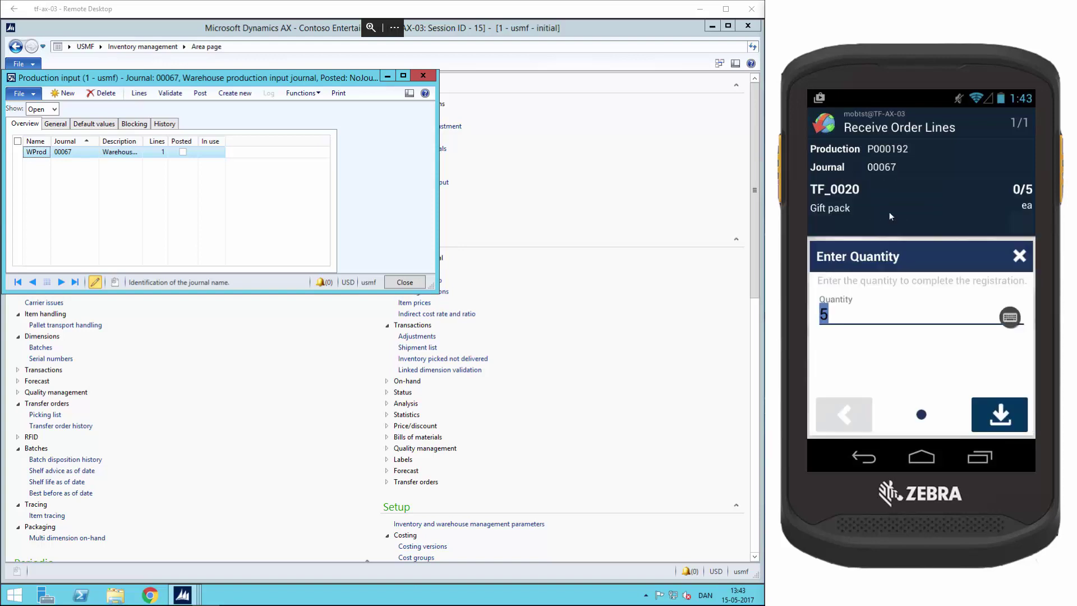
{"action": "key", "text": "Return"}
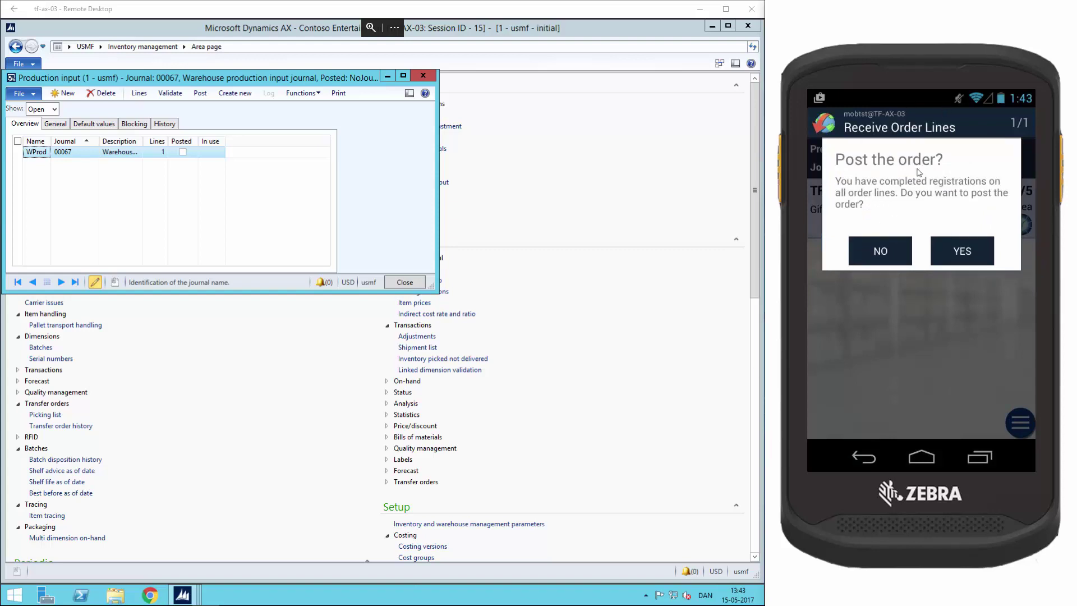
Step: Post the received order with packing slip ps-4
{"action": "left_click", "coordinate": [962, 251]}
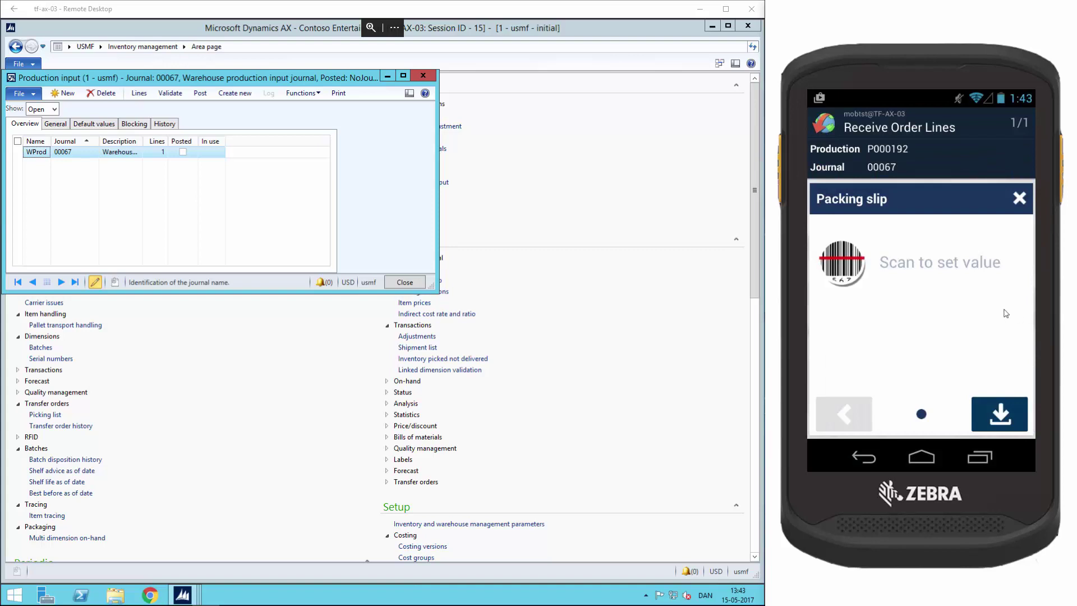
{"action": "left_click", "coordinate": [856, 258]}
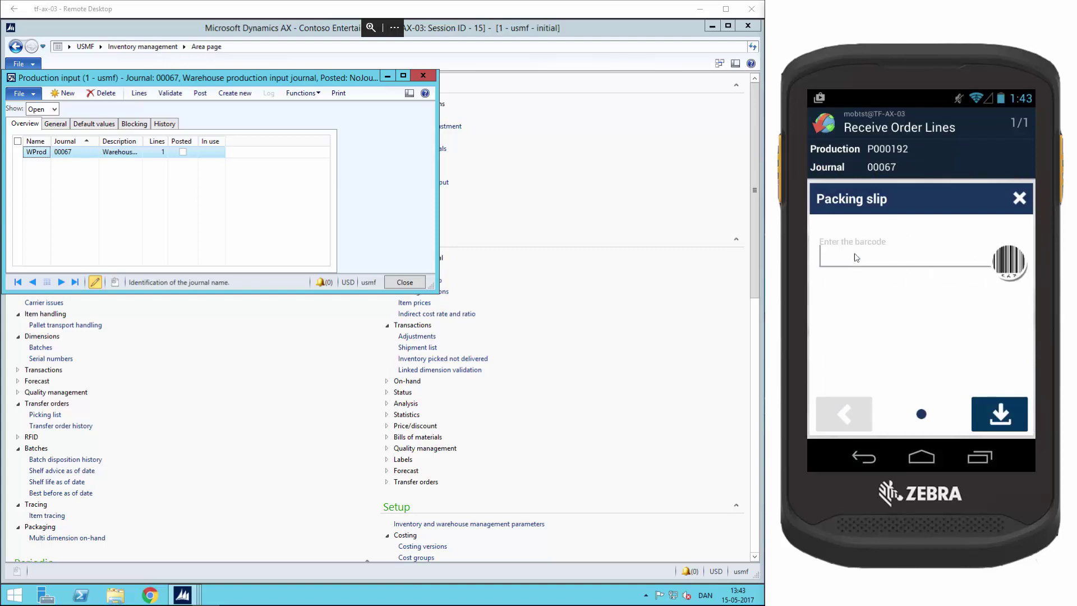
{"action": "type", "text": "ps"}
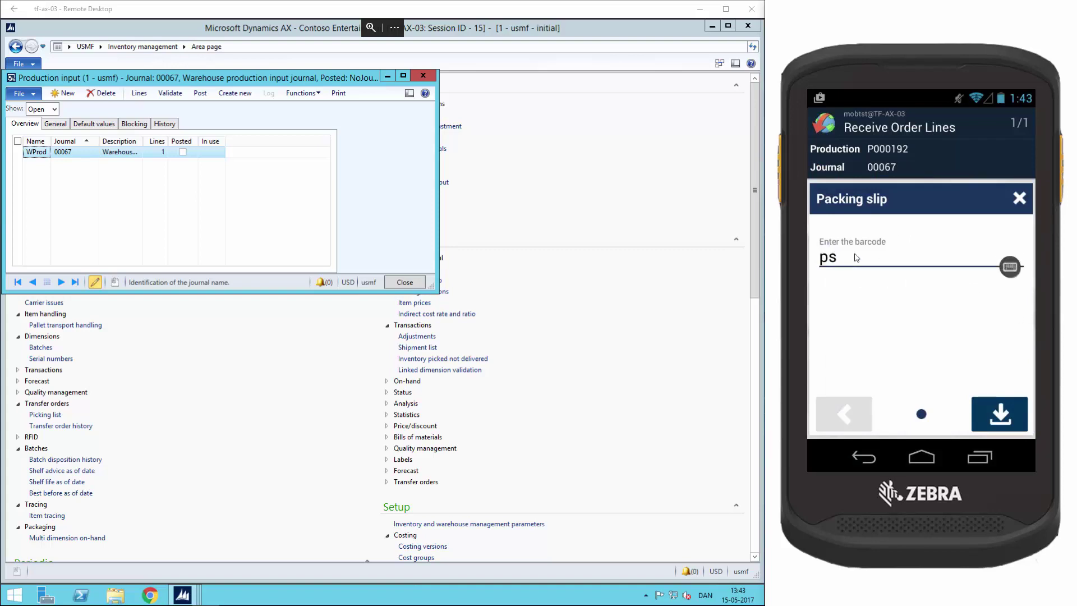
{"action": "type", "text": "-4"}
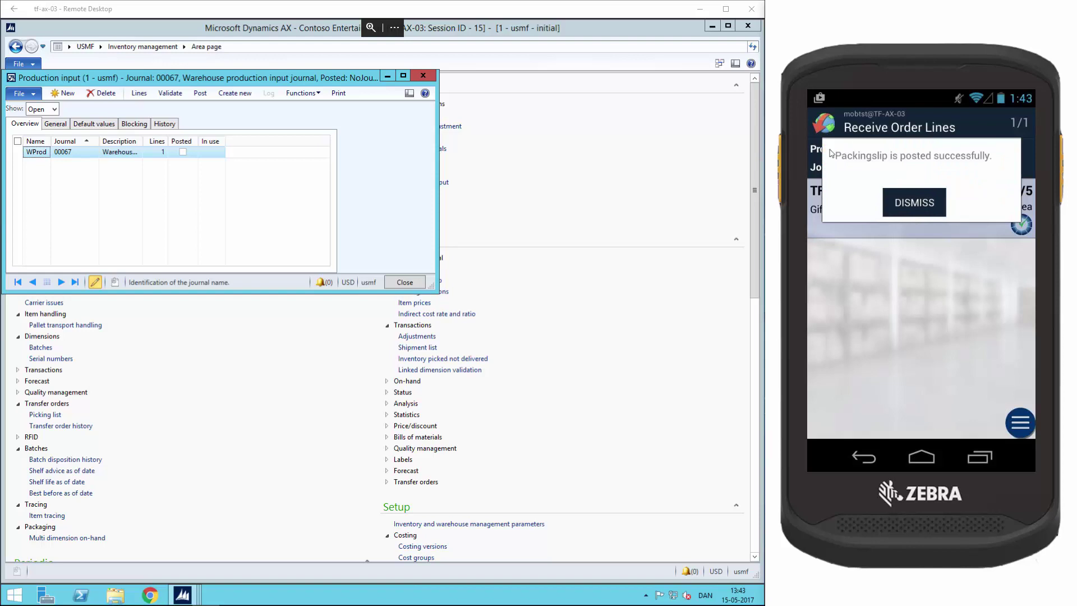
{"action": "left_click", "coordinate": [927, 212]}
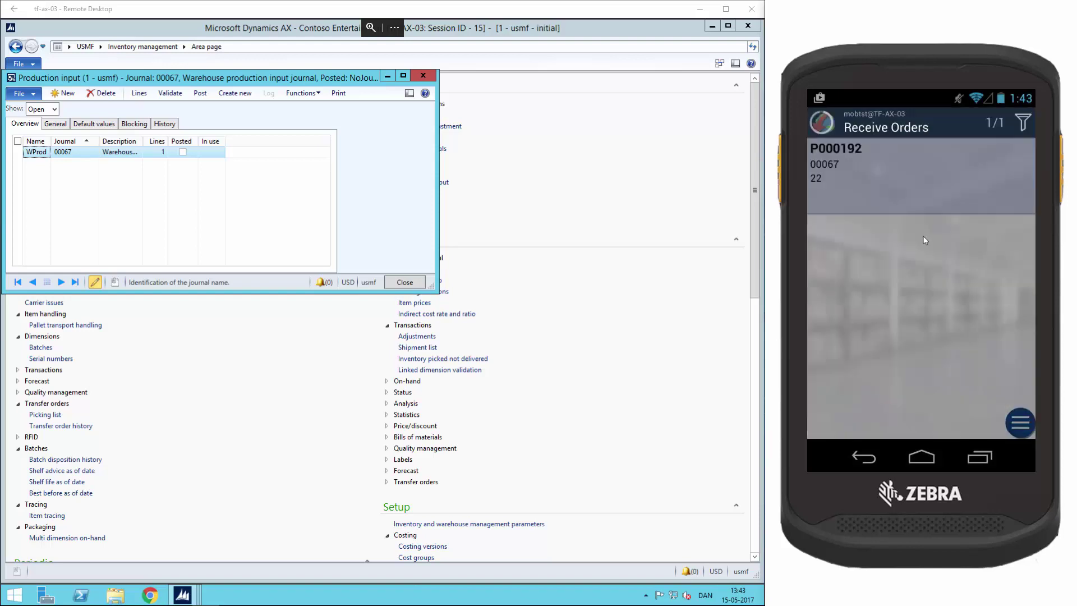
Step: Refresh production input journals, show Posted ones, and review journal 00067's 5,00 line for P000192
{"action": "left_click", "coordinate": [915, 193]}
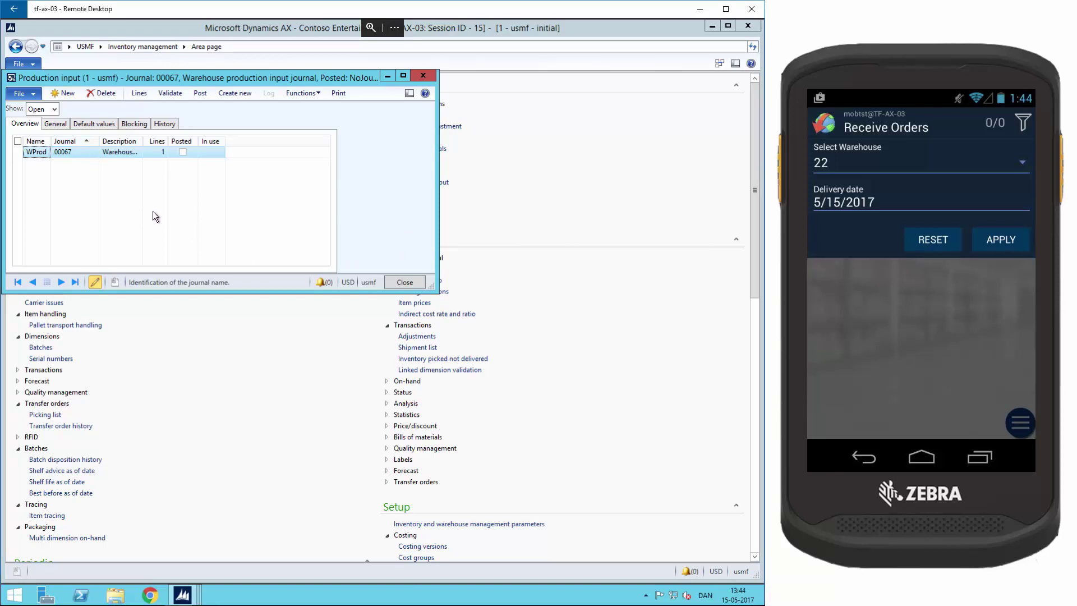
{"action": "key", "text": "F5"}
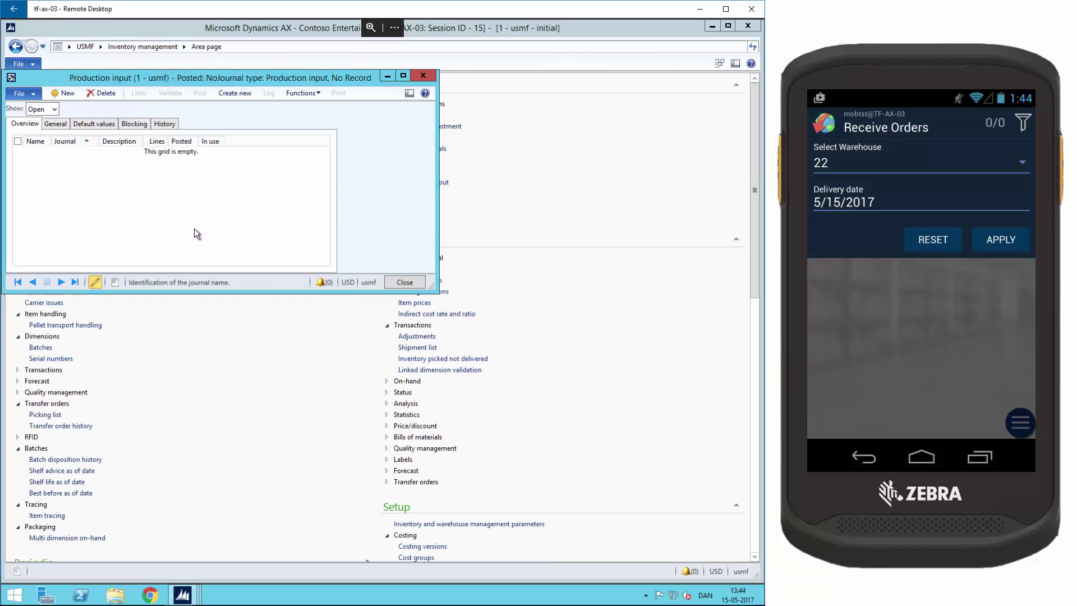
{"action": "left_click", "coordinate": [52, 108]}
{"action": "left_click", "coordinate": [42, 143]}
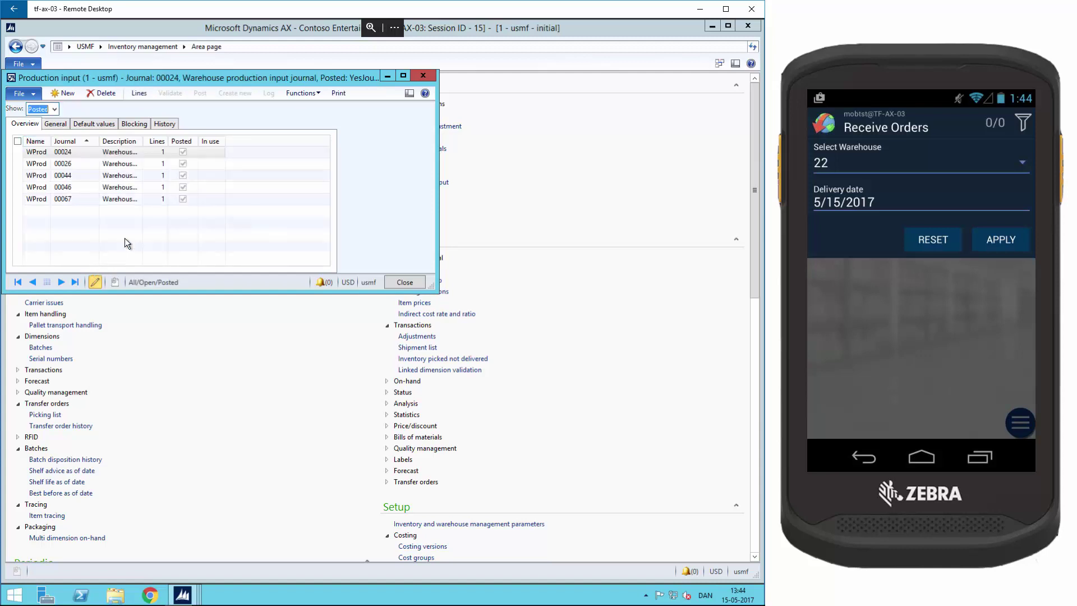
{"action": "left_click", "coordinate": [55, 203]}
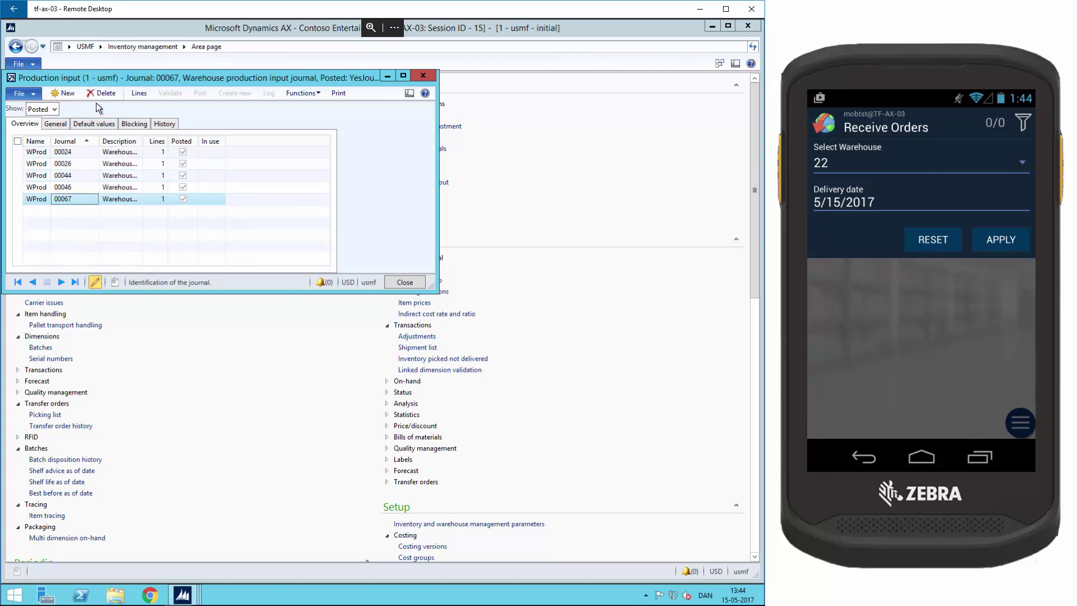
{"action": "left_click", "coordinate": [134, 93]}
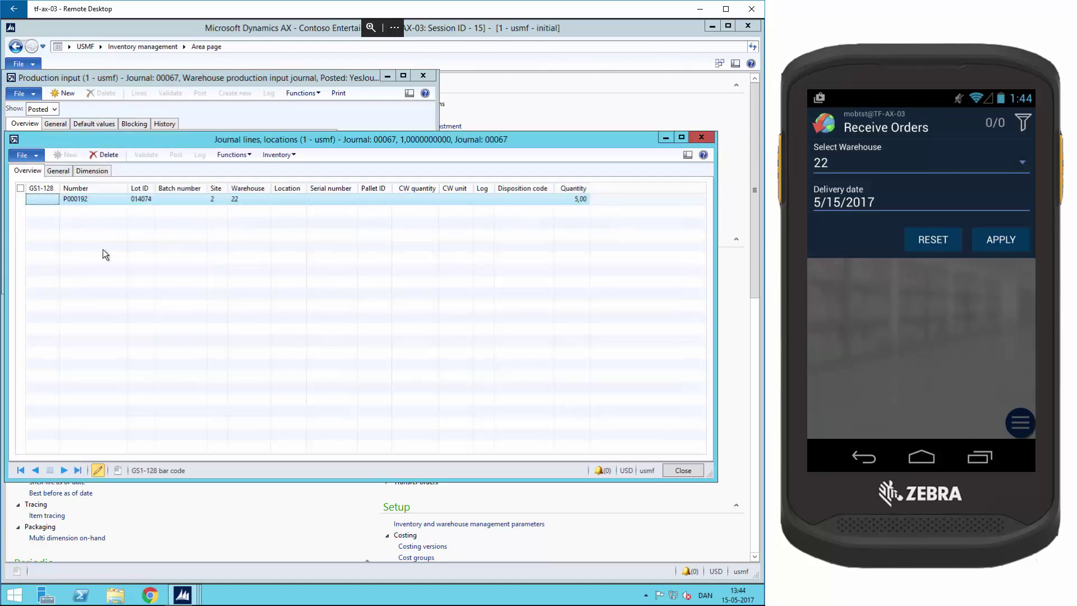
{"action": "left_click", "coordinate": [682, 470]}
Step: From All production orders, report P000192 as finished, posting journal 01107
{"action": "left_click", "coordinate": [408, 284]}
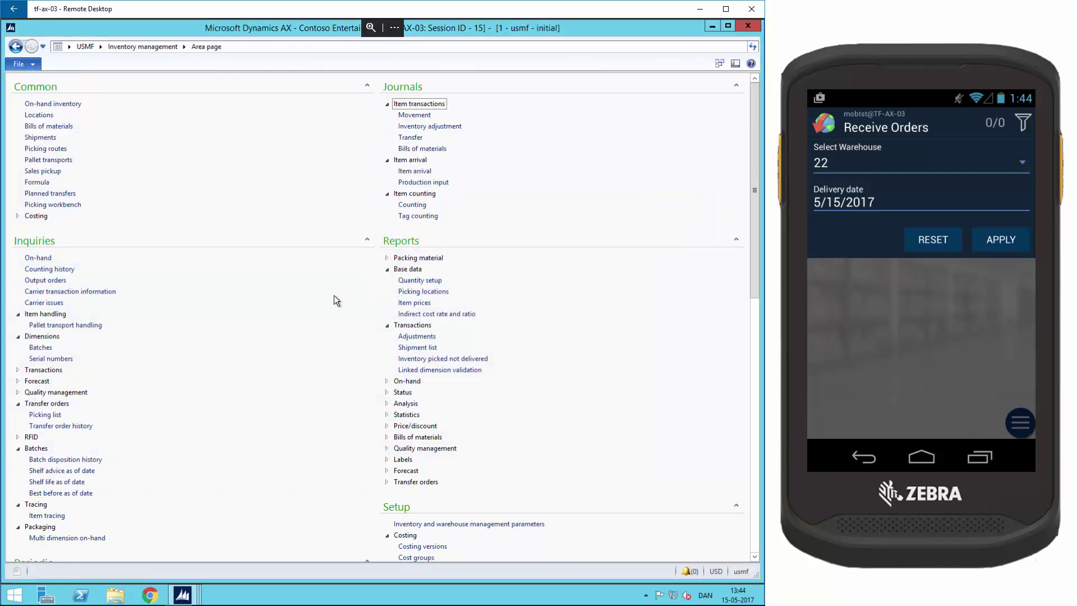
{"action": "left_click", "coordinate": [100, 46]}
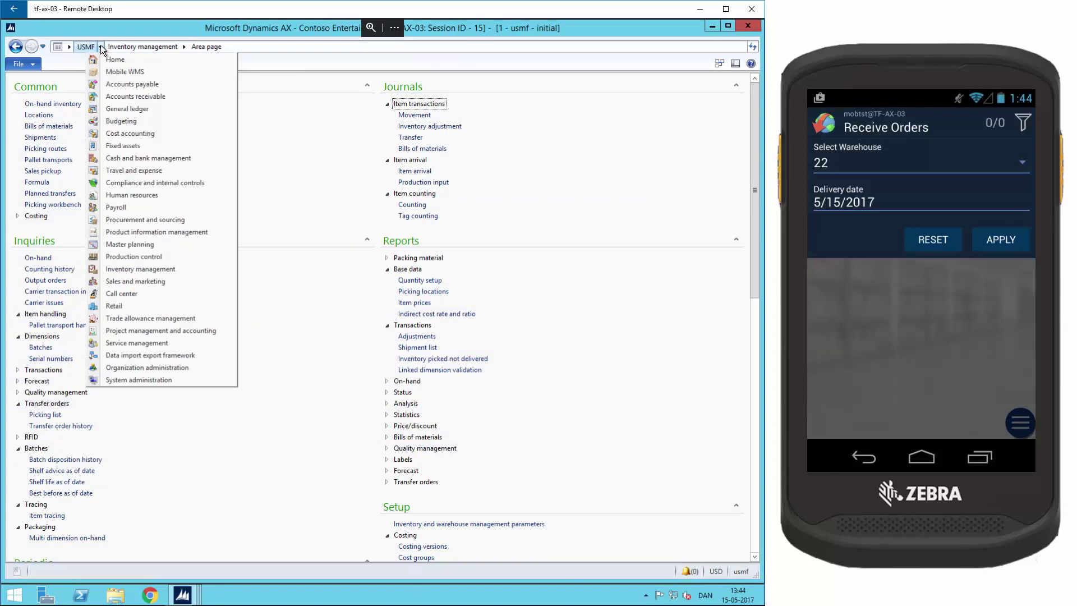
{"action": "left_click", "coordinate": [156, 256]}
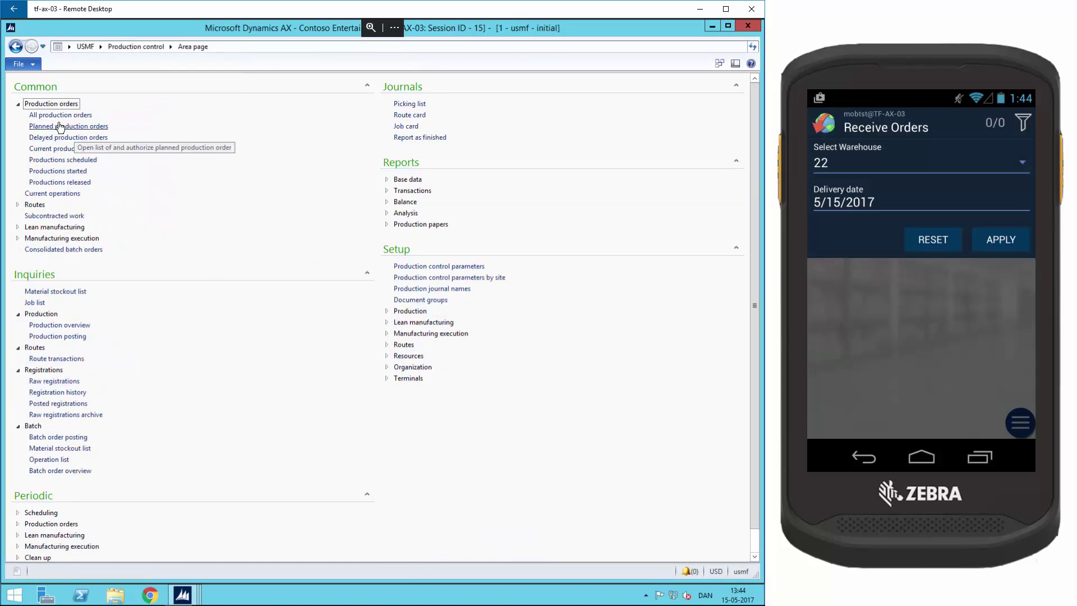
{"action": "left_click", "coordinate": [61, 115]}
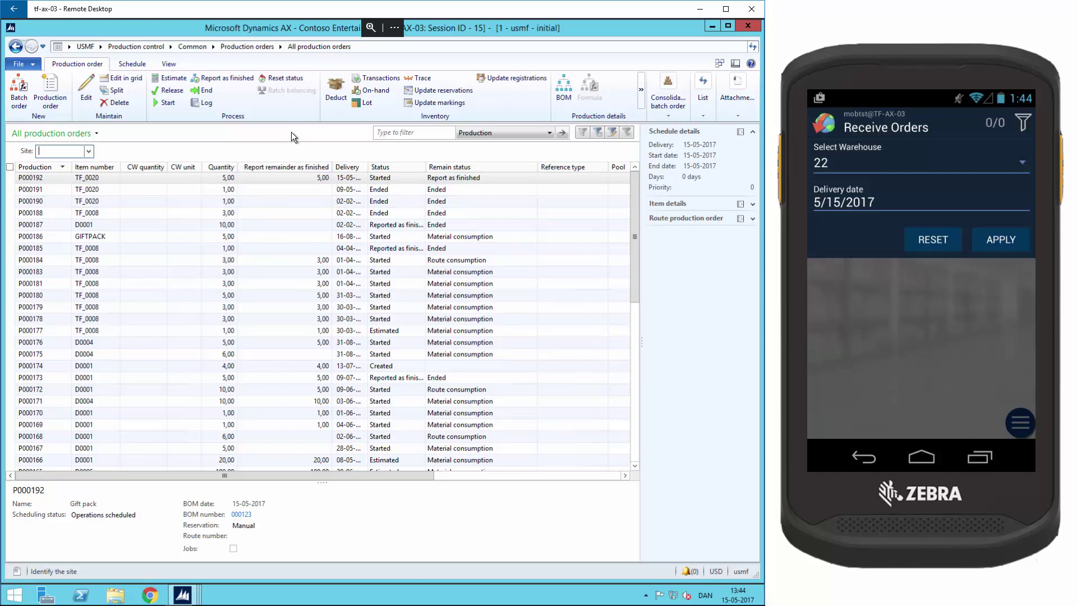
{"action": "left_click", "coordinate": [209, 81]}
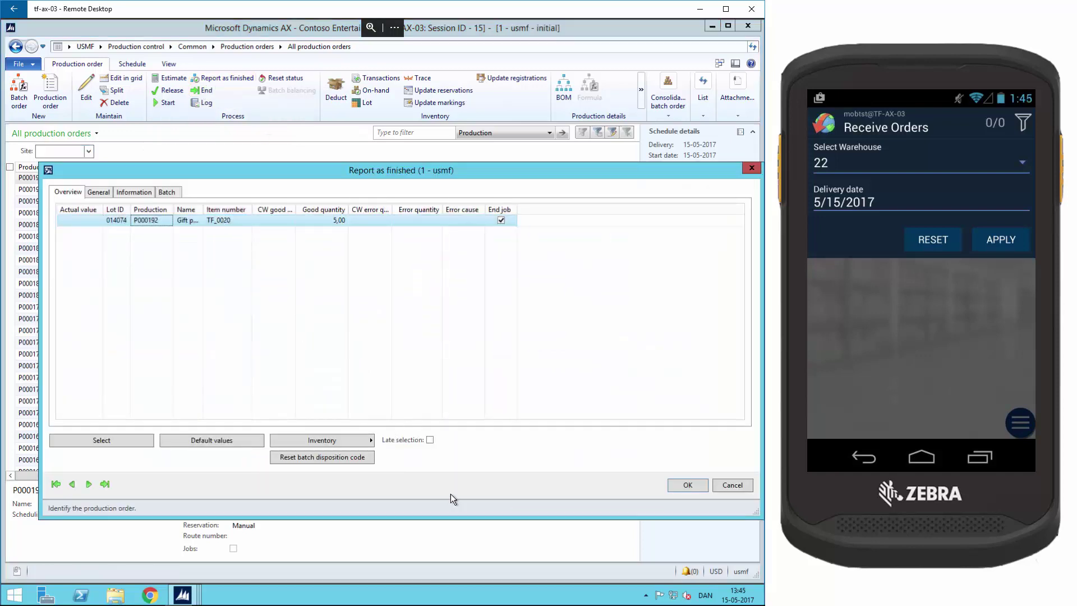
{"action": "left_click", "coordinate": [688, 485]}
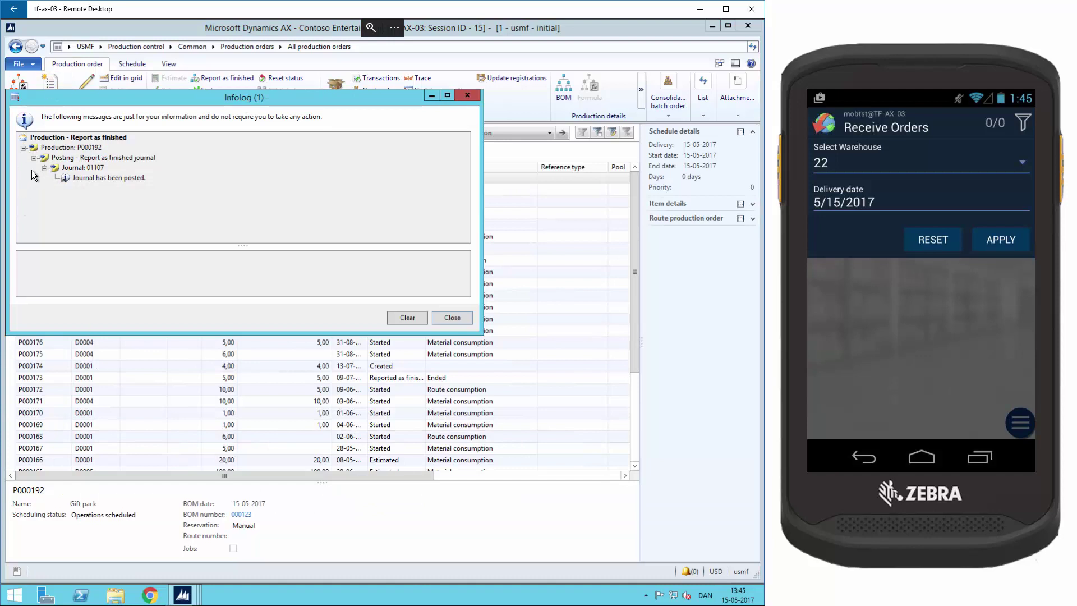
{"action": "left_click", "coordinate": [452, 318]}
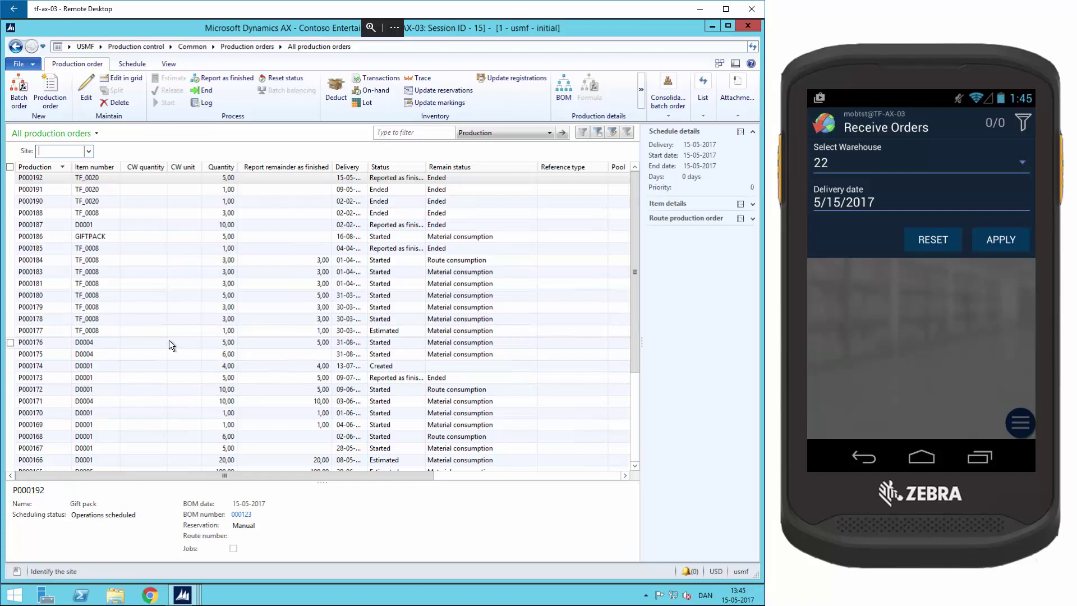
Step: Select P000192 in All production orders and run End, confirming with OK
{"action": "left_click", "coordinate": [267, 178]}
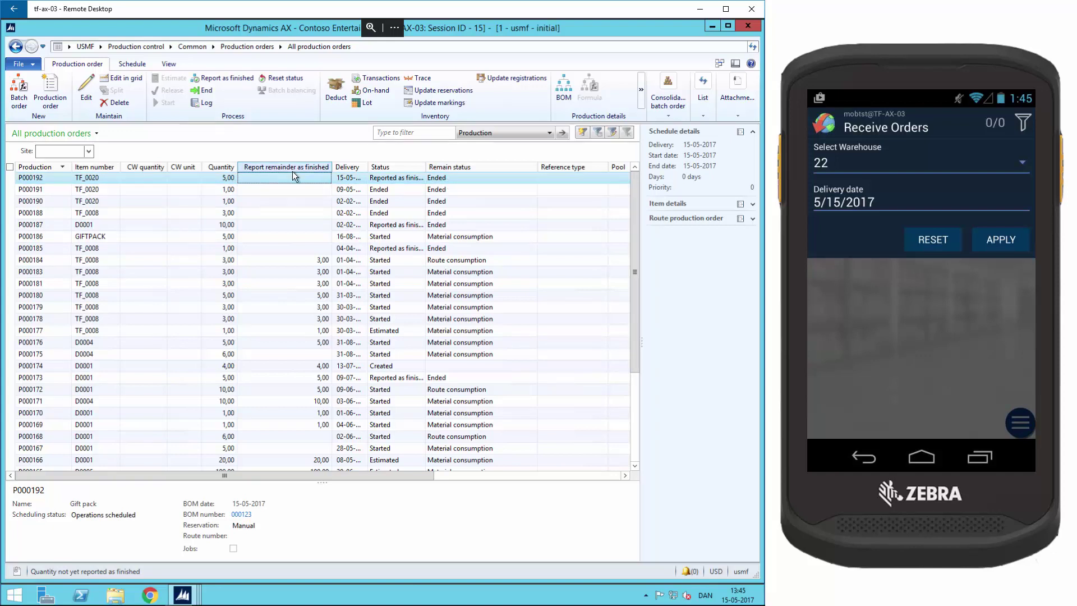
{"action": "left_click", "coordinate": [205, 92]}
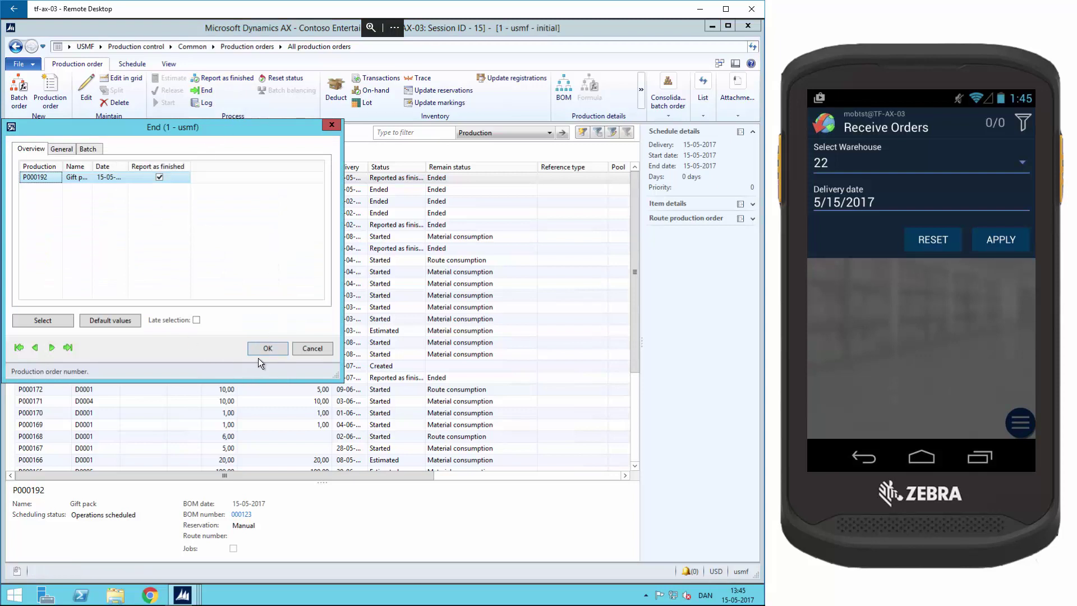
{"action": "left_click", "coordinate": [269, 348]}
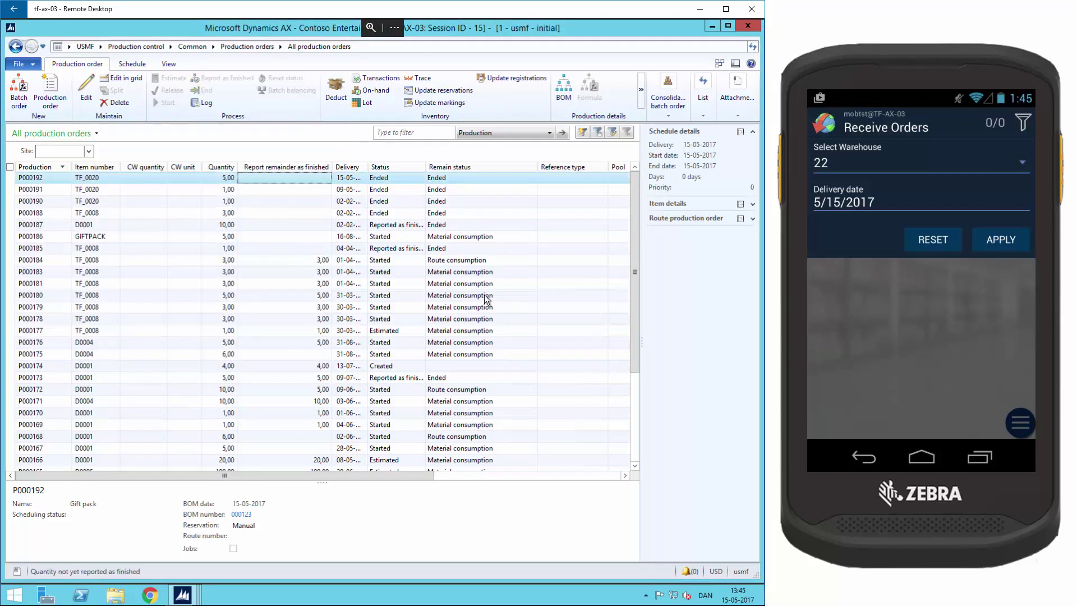